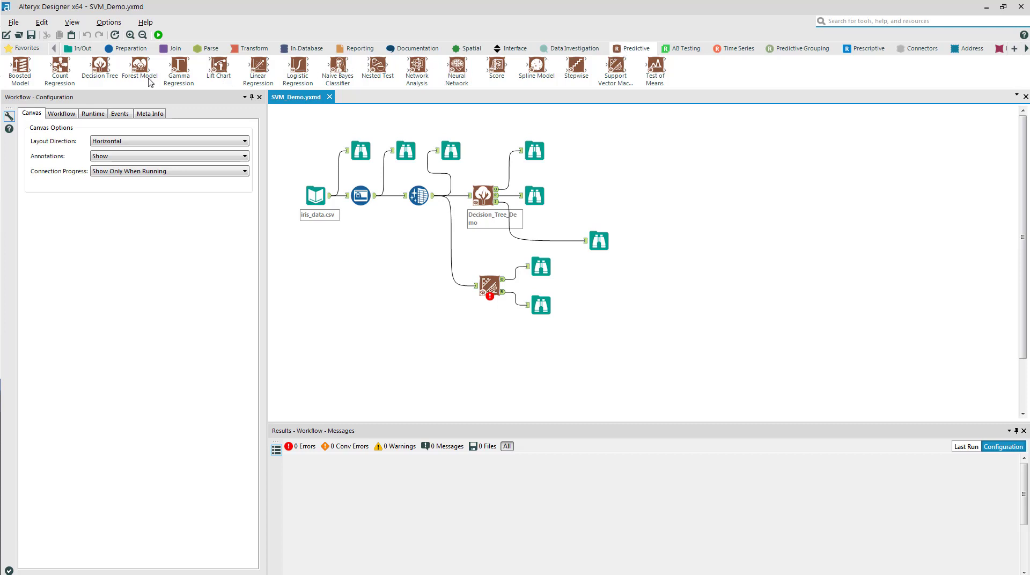
Read the Forest Model tool's help page on its standard configuration
mouse_move(137, 66)
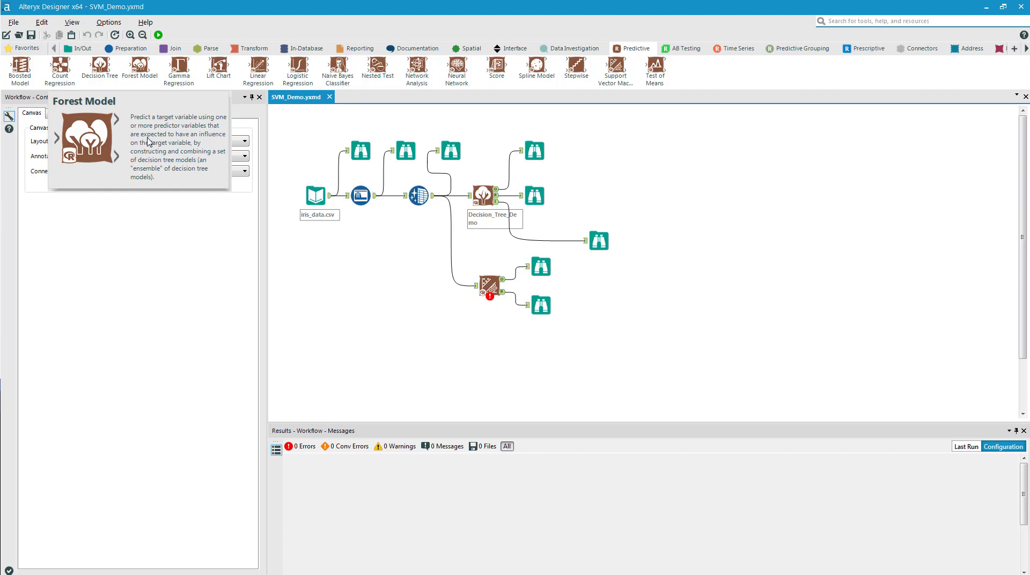
drag(141, 69, 144, 72)
right_click(144, 72)
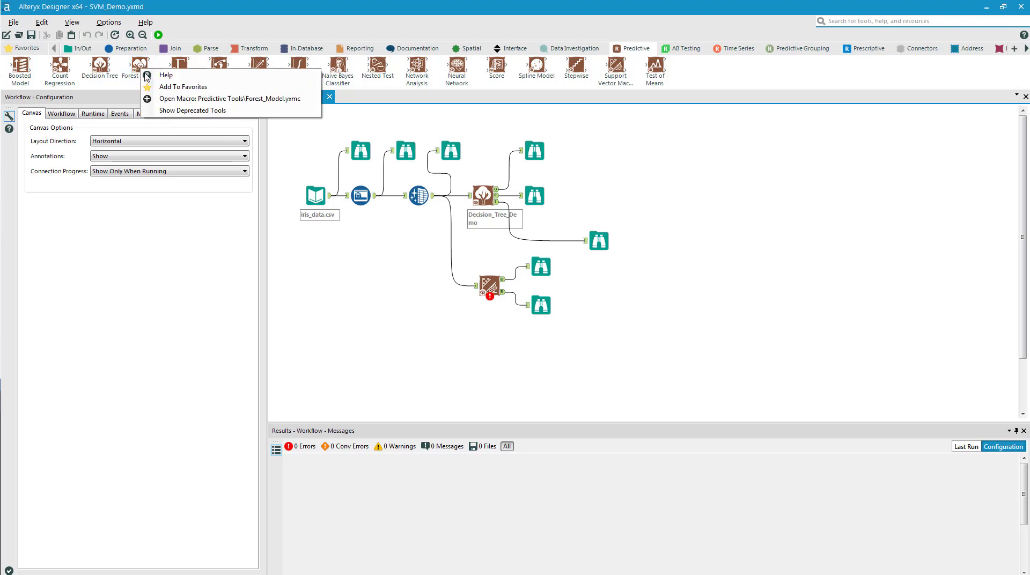
click(155, 76)
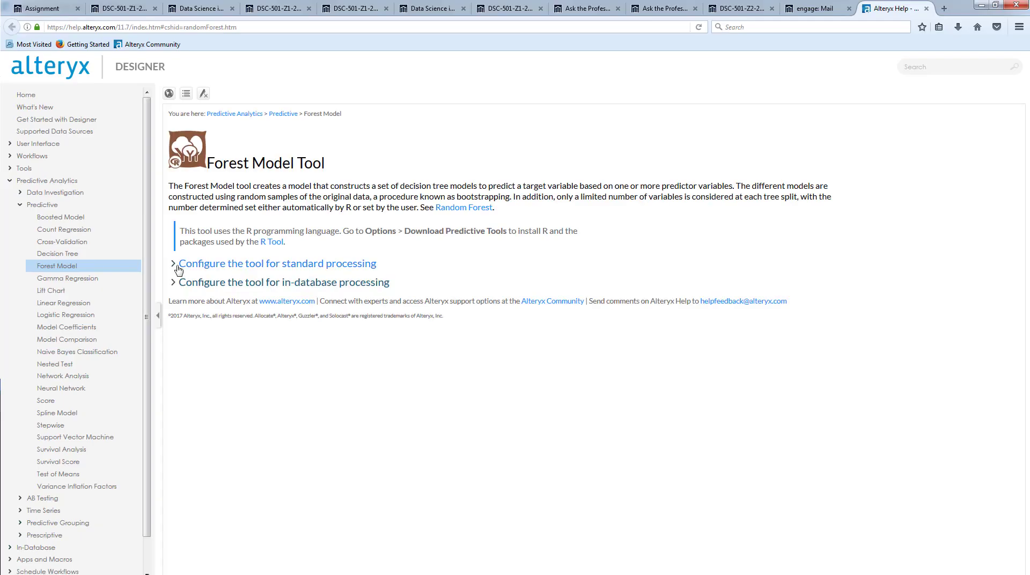
click(173, 268)
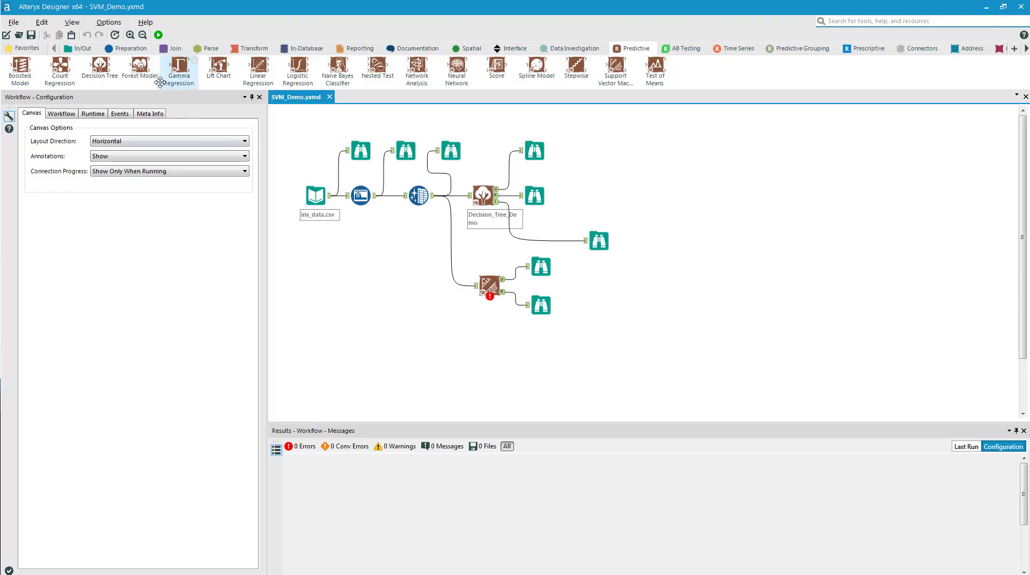
Place a Forest Model below the SVM, feed it the Select output, and check both tools' errors
drag(140, 67, 489, 345)
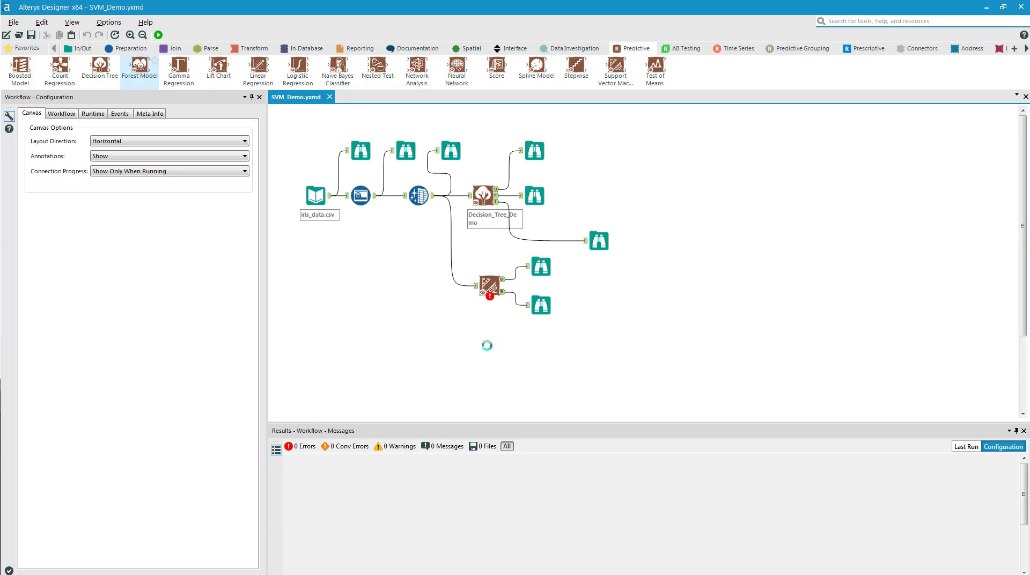
drag(433, 196, 480, 345)
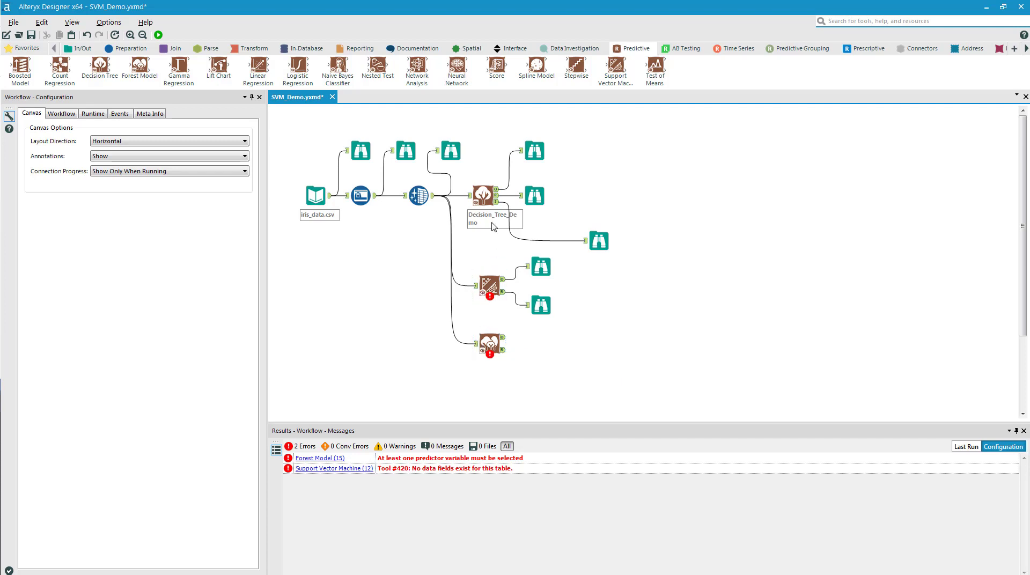
click(489, 284)
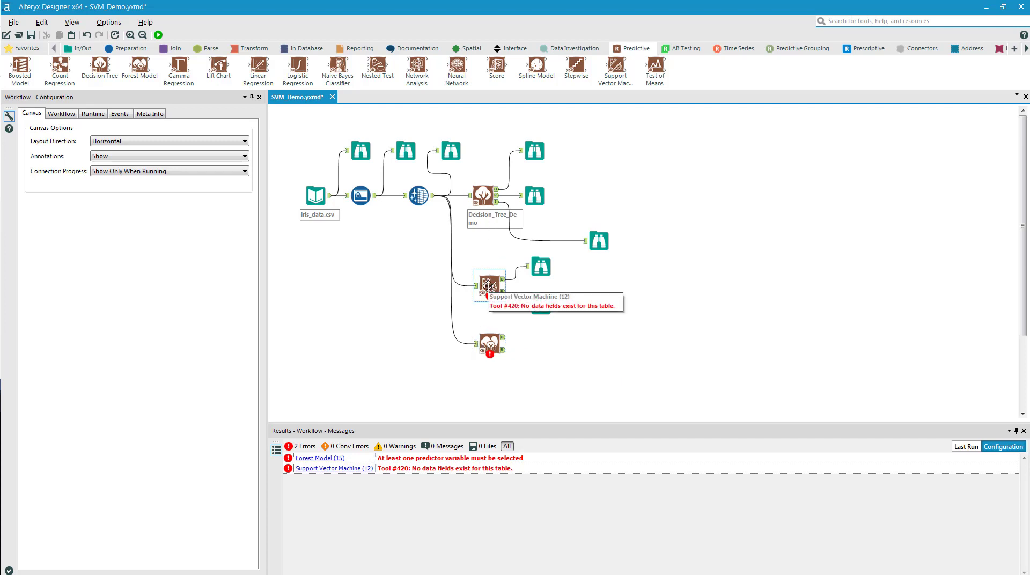
click(487, 344)
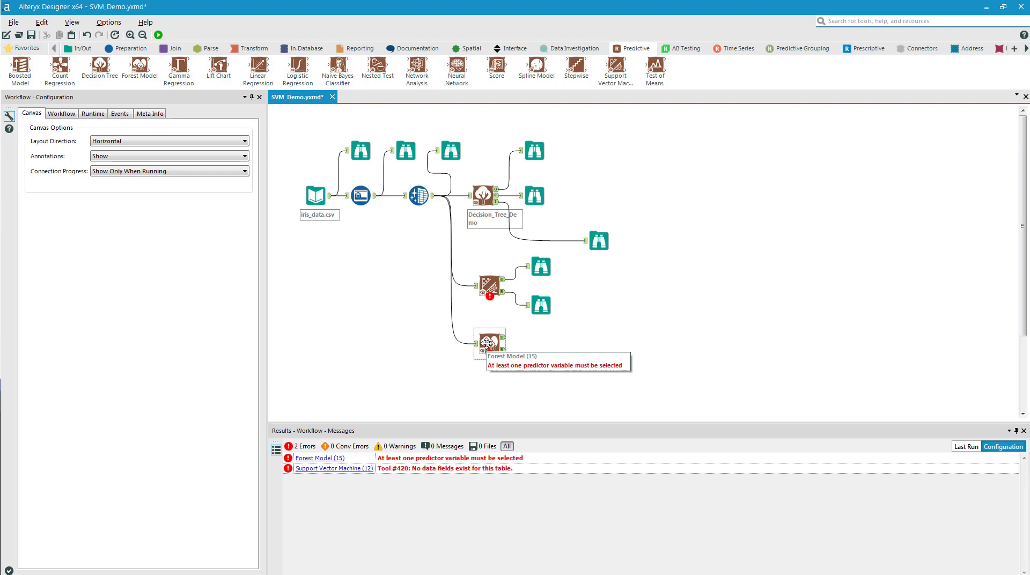
Add browse outputs to every Forest Model output and save the workflow
right_click(487, 344)
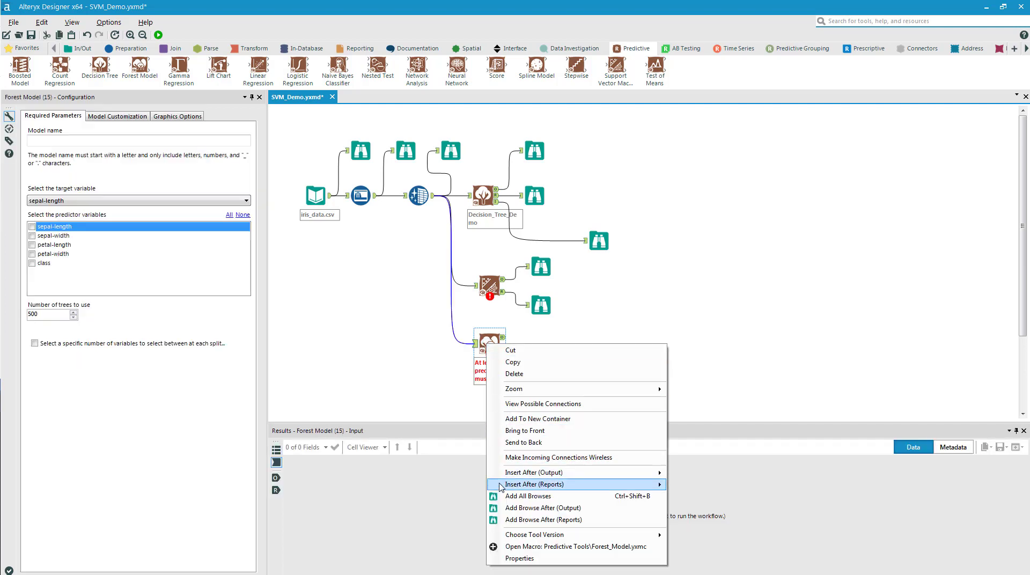
click(528, 496)
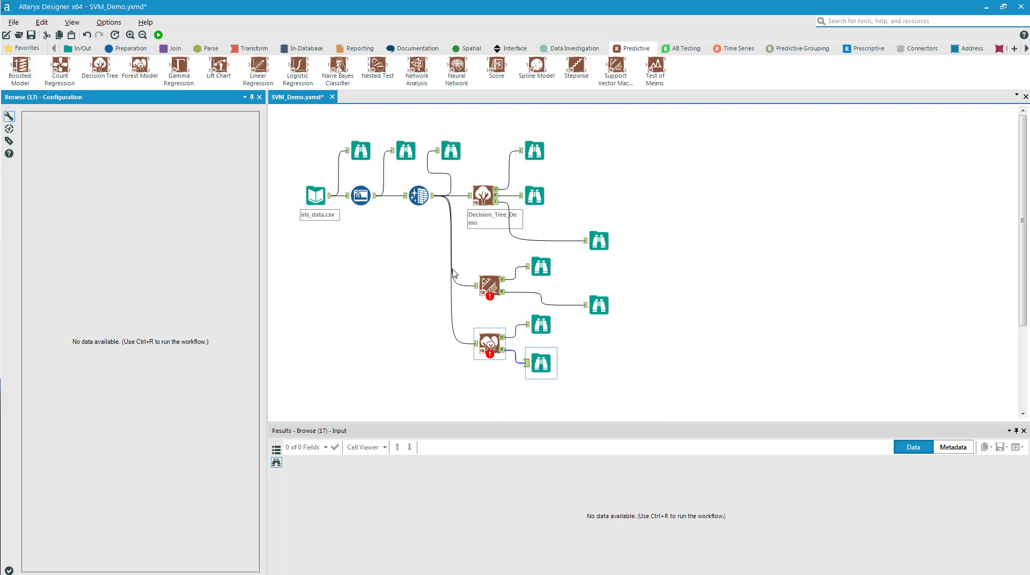
click(22, 24)
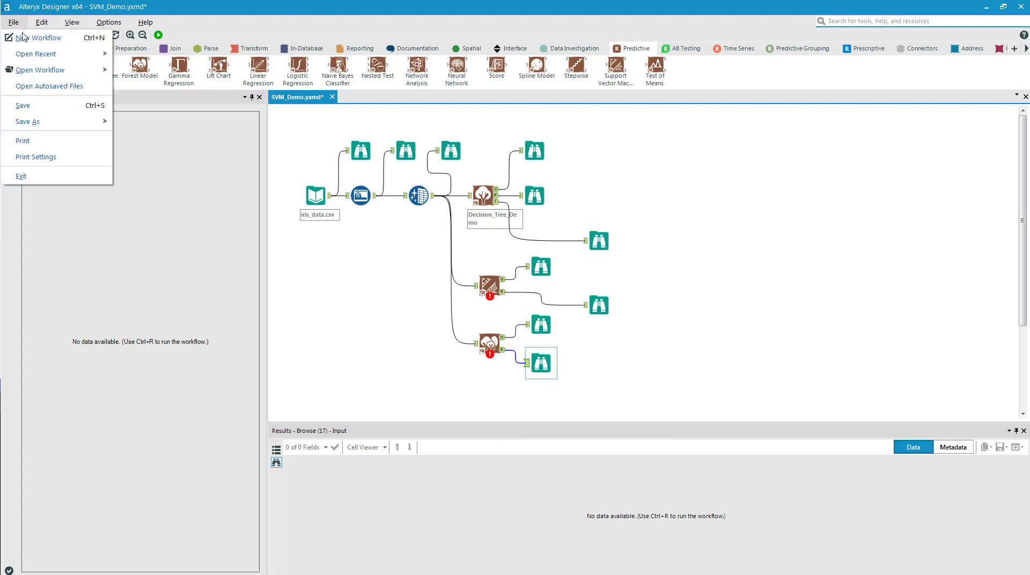
click(33, 107)
Run the workflow, which finishes with 1 error from the unconfigured Forest Model
click(159, 35)
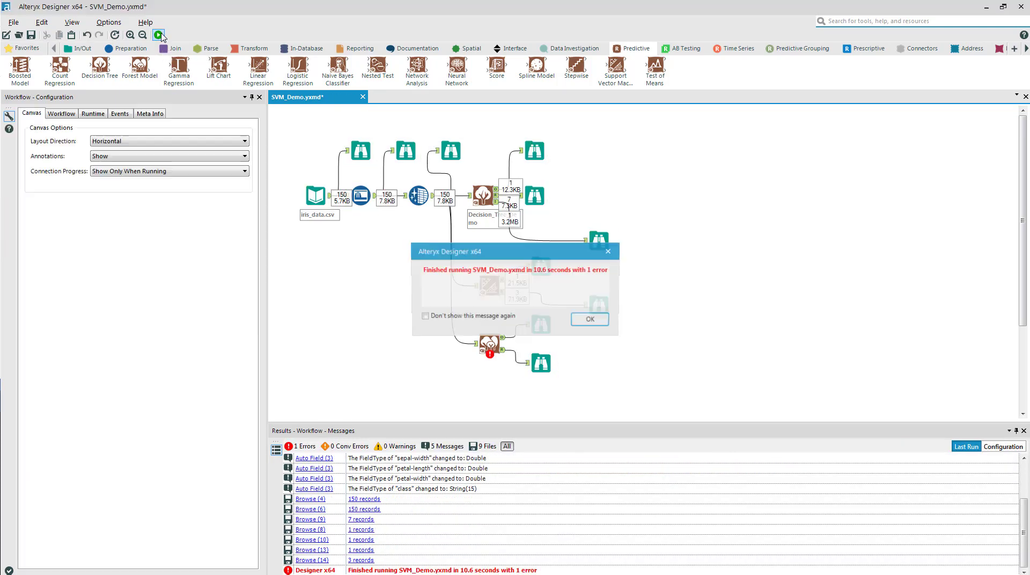
key(Return)
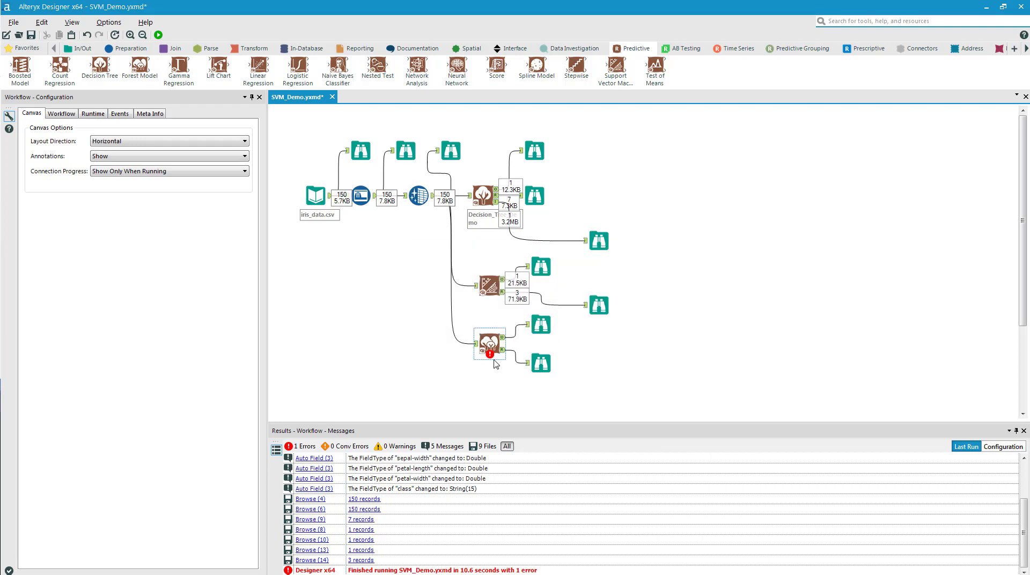
mouse_move(490, 346)
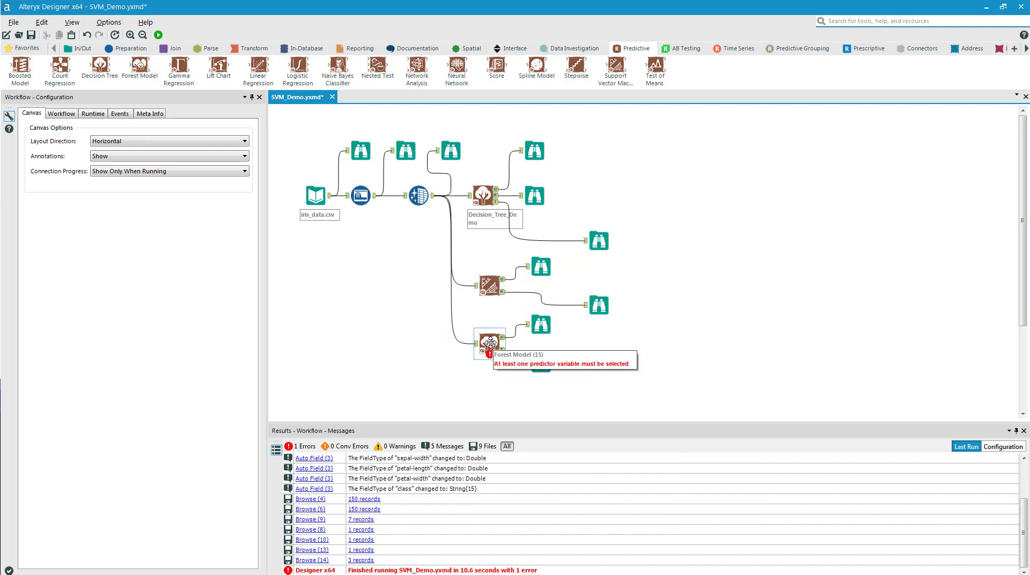
Rename the Forest Model to Forest_Model_Demo
click(482, 346)
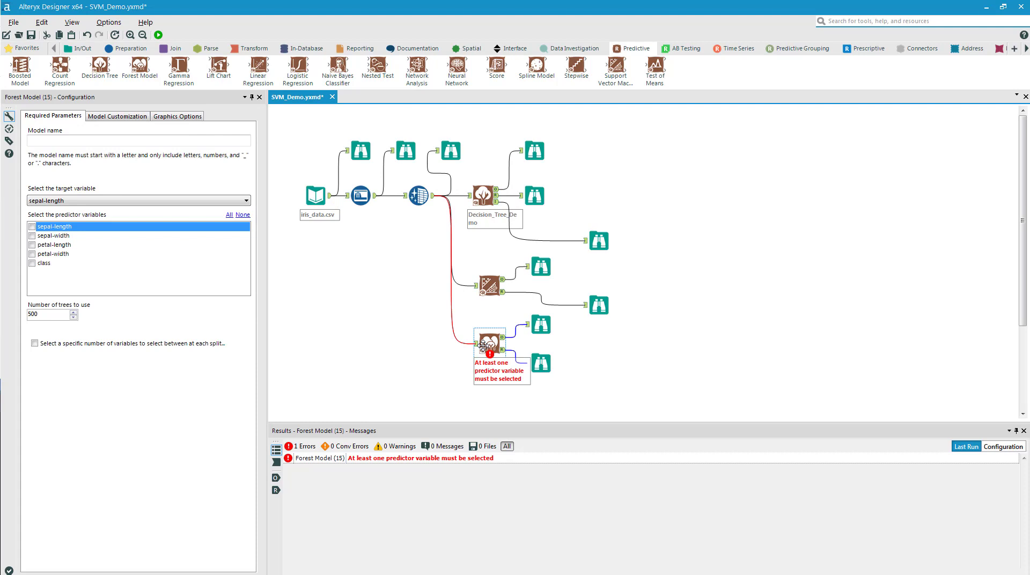
click(155, 140)
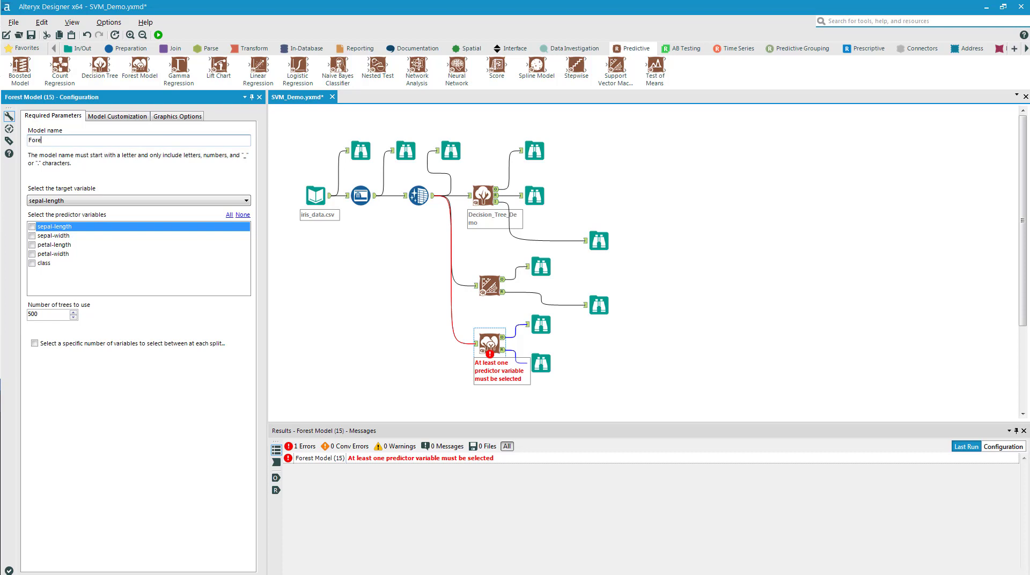
text(_Model_Demo)
Target class with sepal-length, sepal-width, petal-length and petal-width as predictors
click(76, 204)
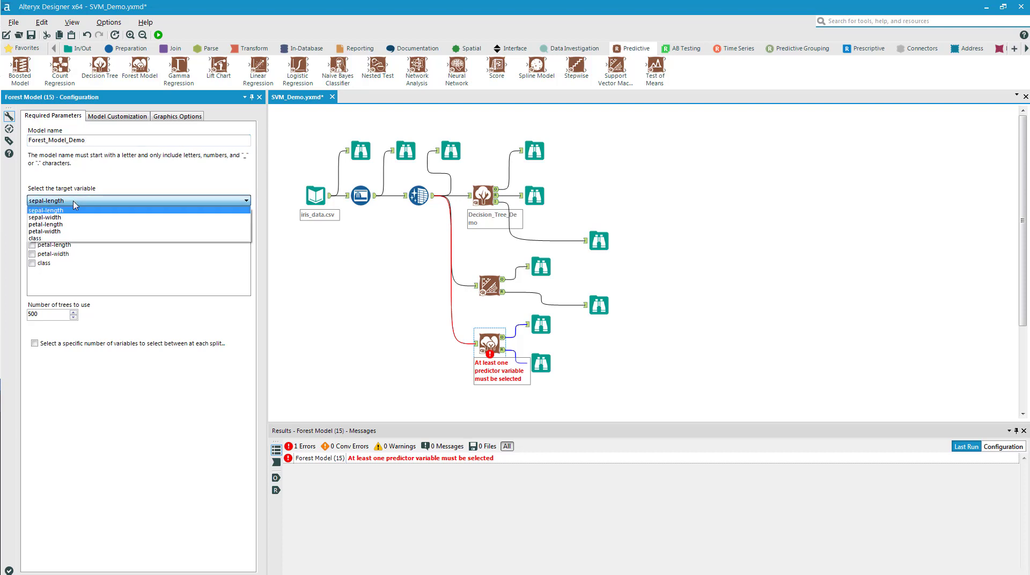
click(69, 239)
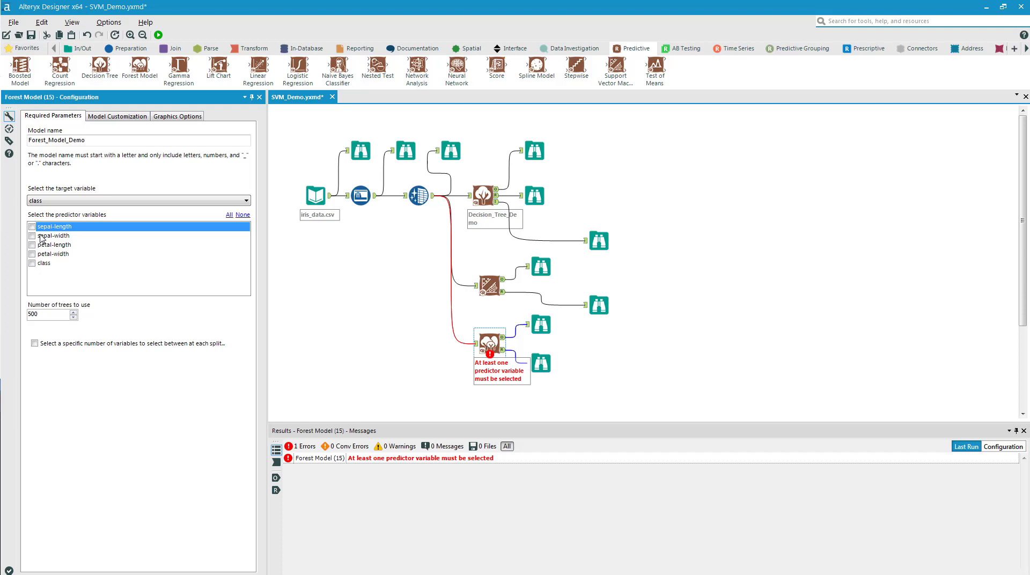
click(32, 226)
click(31, 235)
click(32, 245)
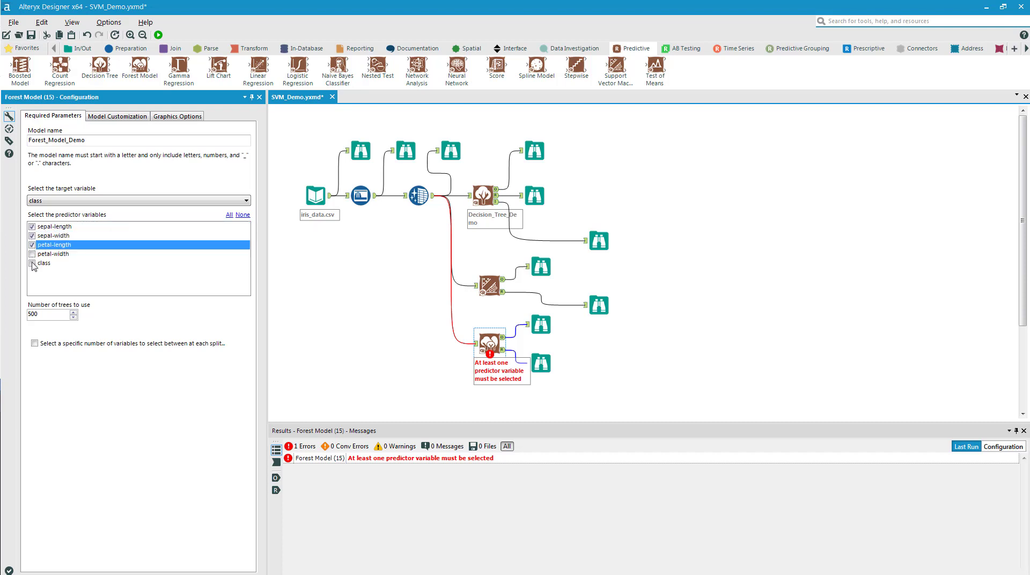
click(31, 254)
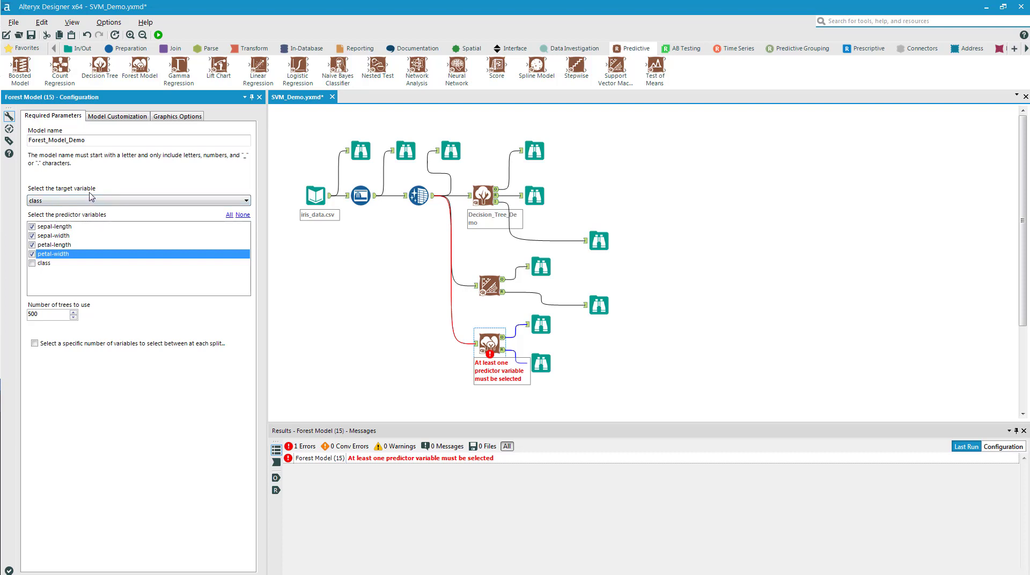
Rerun SVM_Demo.yxmd, finishing in 13.1 seconds with 0 errors
click(158, 34)
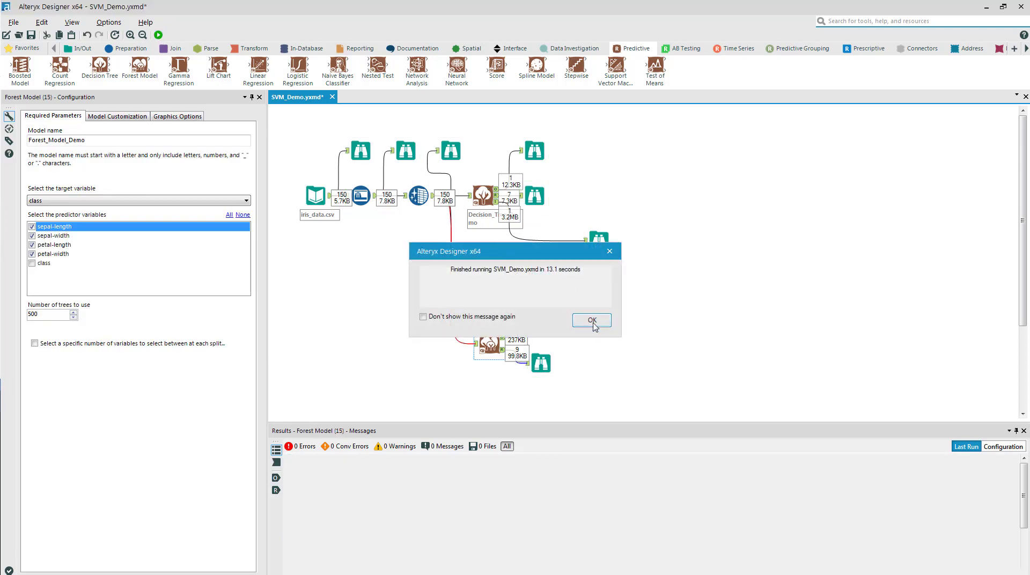
click(593, 321)
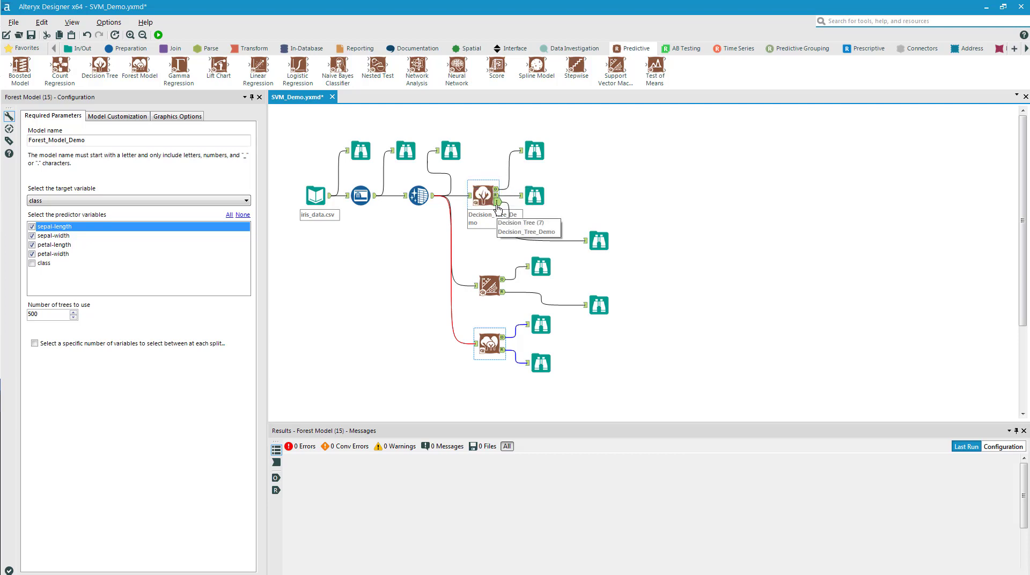
Widen the panel and view the Forest Model report: 500 trees, 4% OOB error, confusion matrix
click(541, 324)
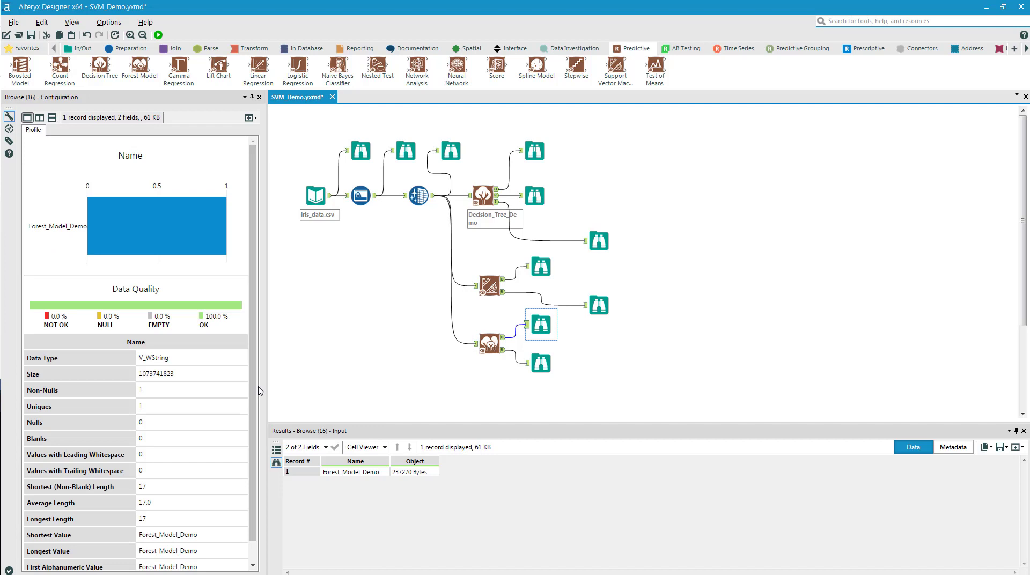
click(259, 390)
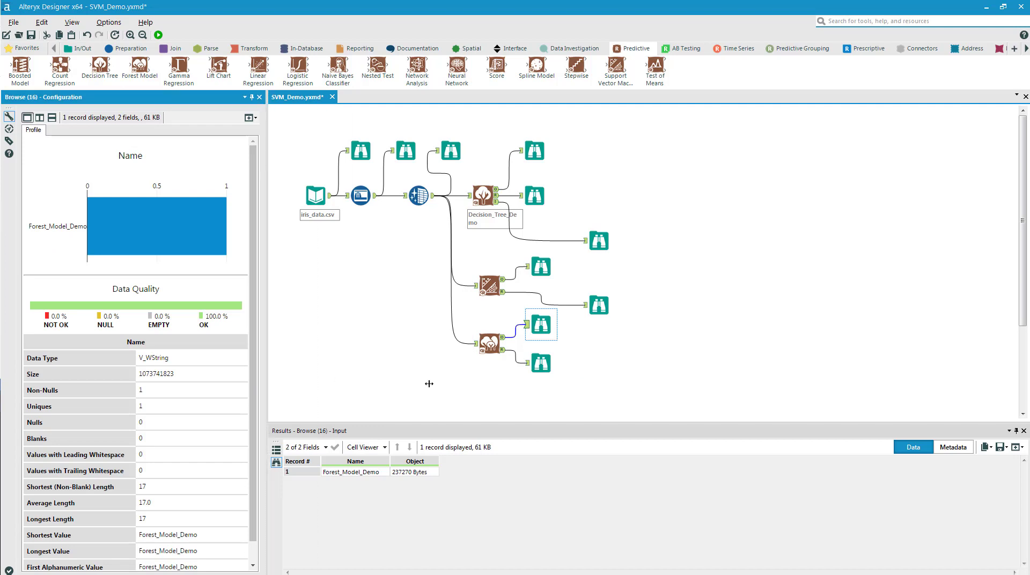
drag(430, 384, 536, 382)
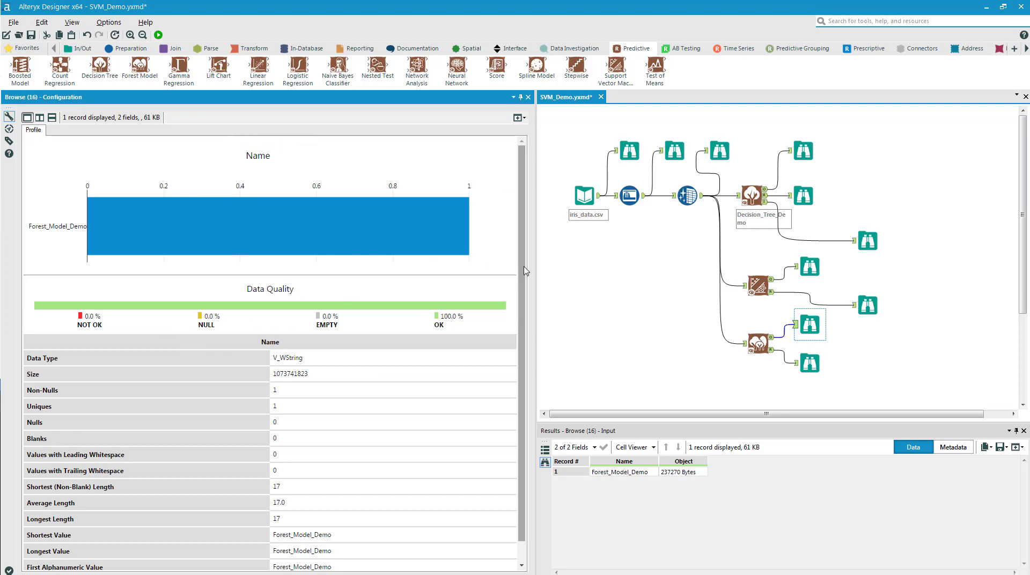
drag(524, 270, 520, 348)
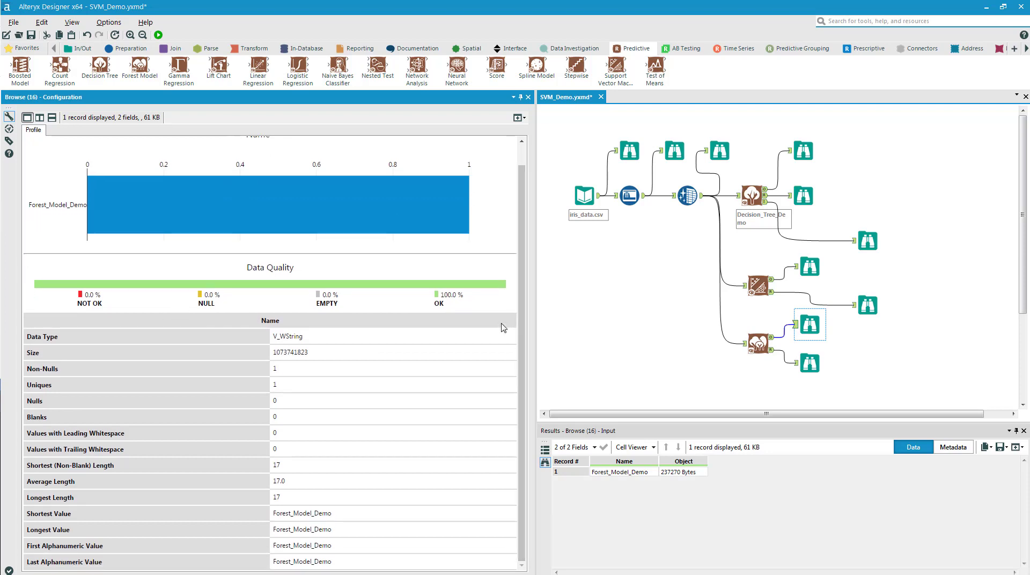
click(810, 363)
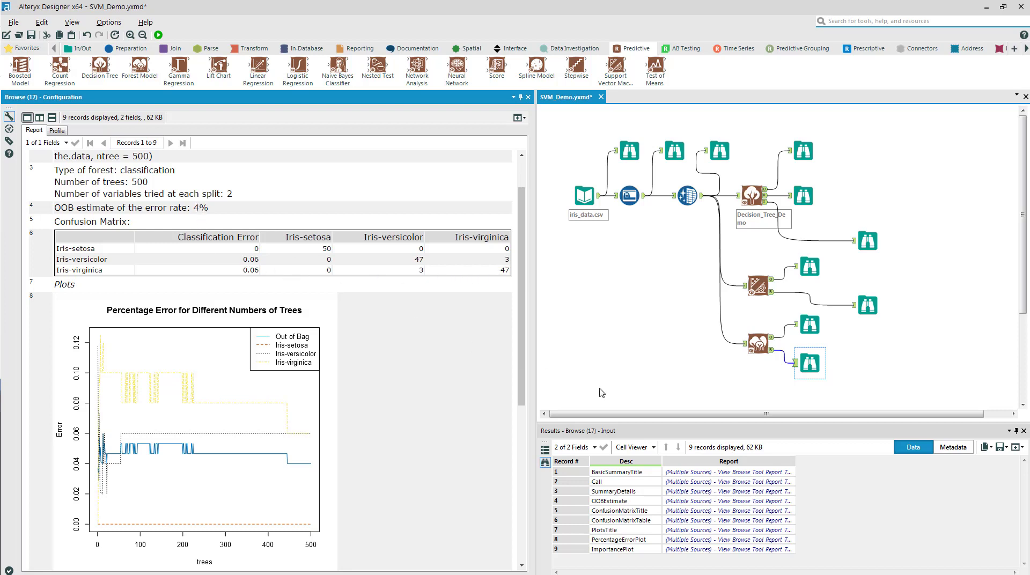
Review the SVM's Model Performance in a widened panel, then open the decision tree report
click(865, 307)
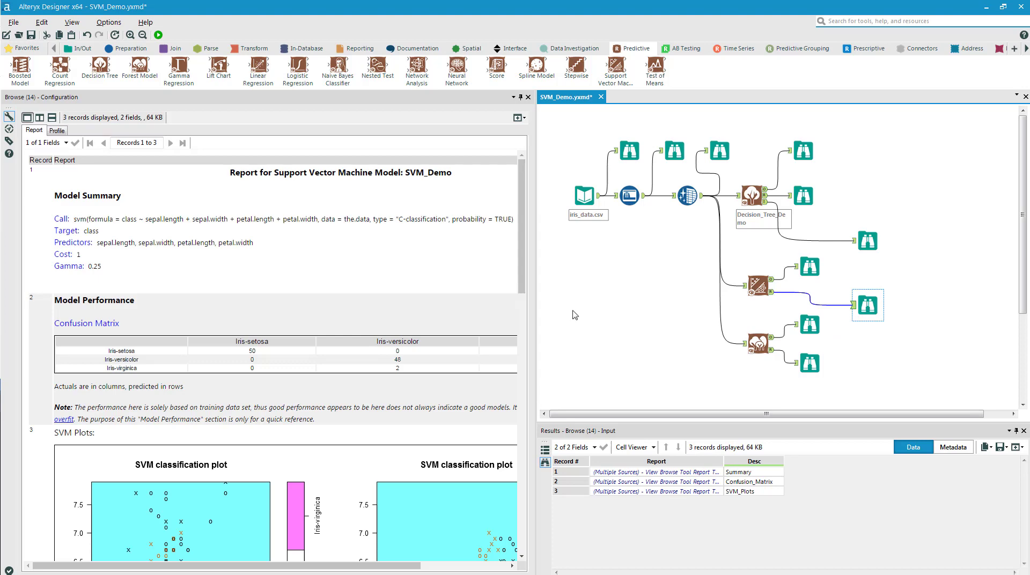
drag(525, 269, 526, 313)
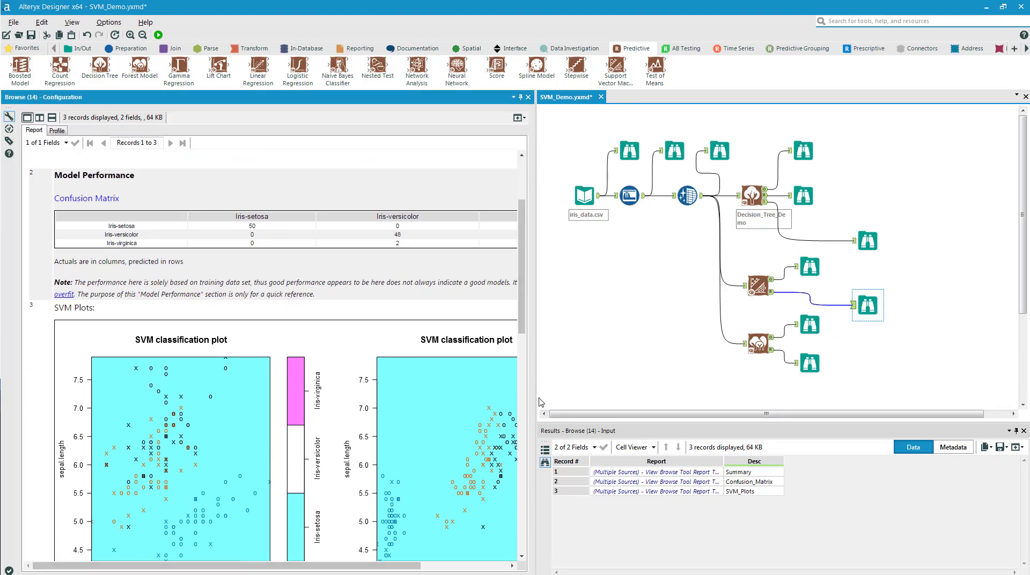
drag(537, 398, 711, 399)
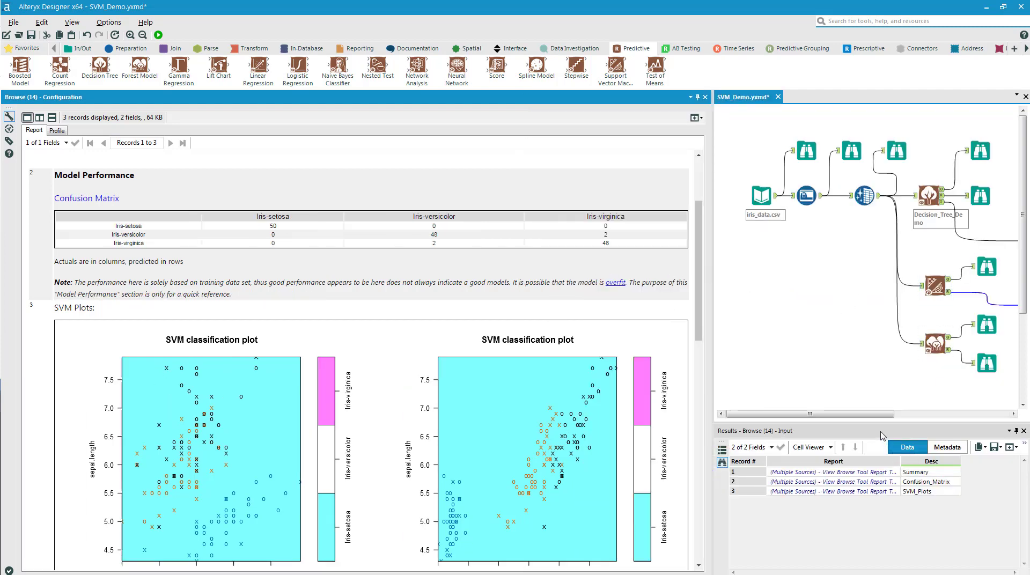
drag(873, 412, 921, 412)
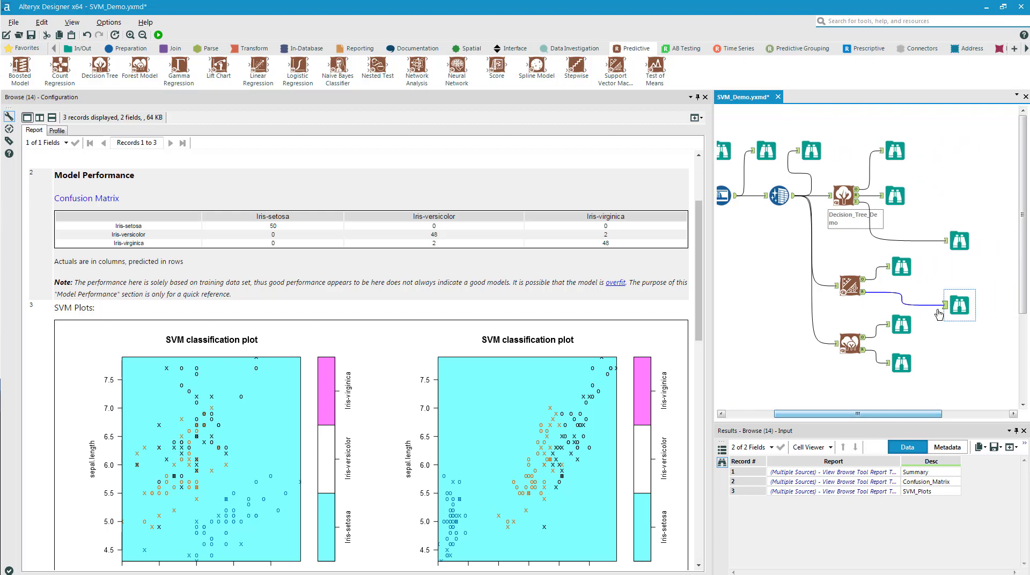
click(957, 242)
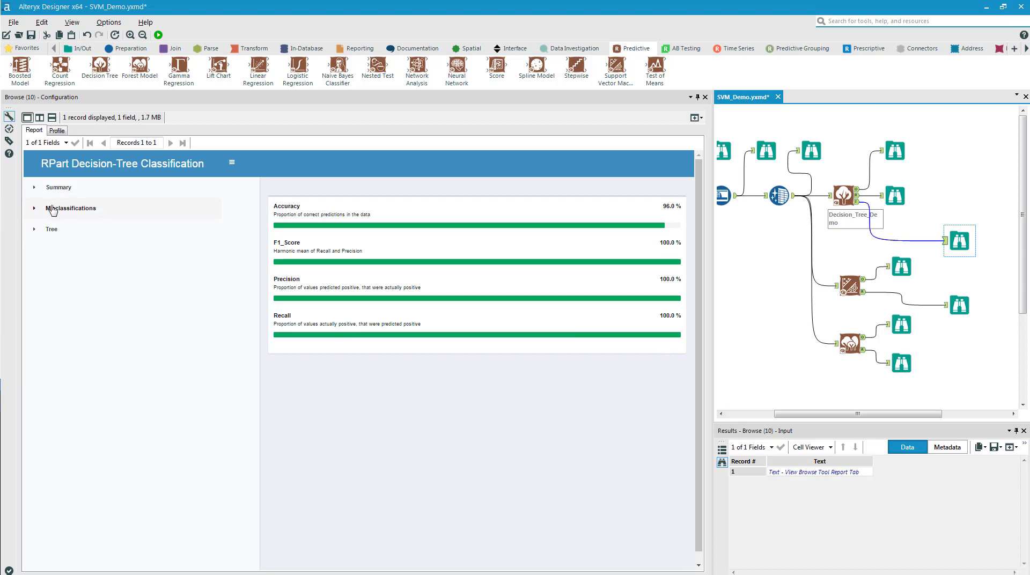
Check the misclassifications and summary, then fit the full petal.length/petal.width tree into view
click(41, 209)
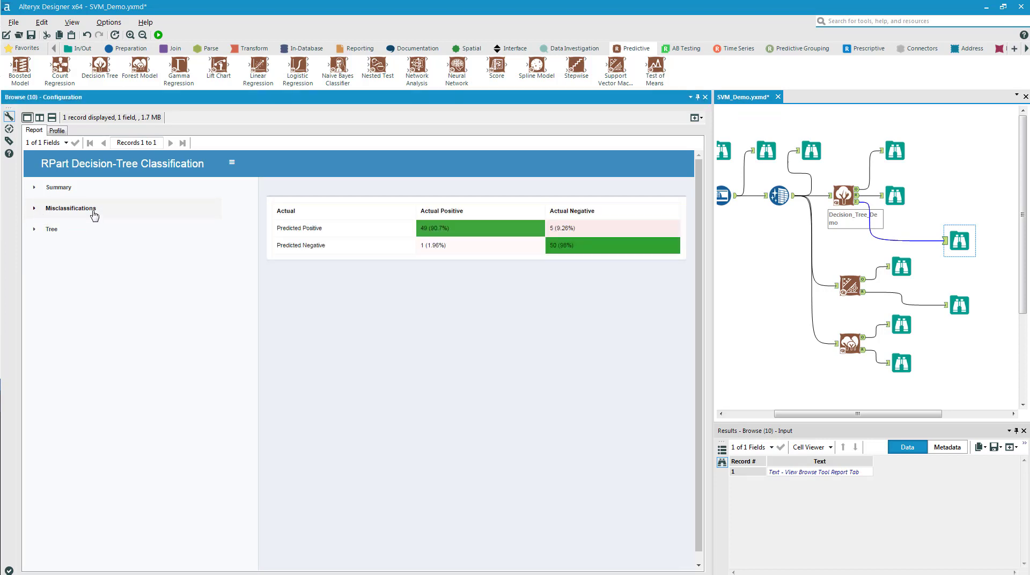
click(52, 191)
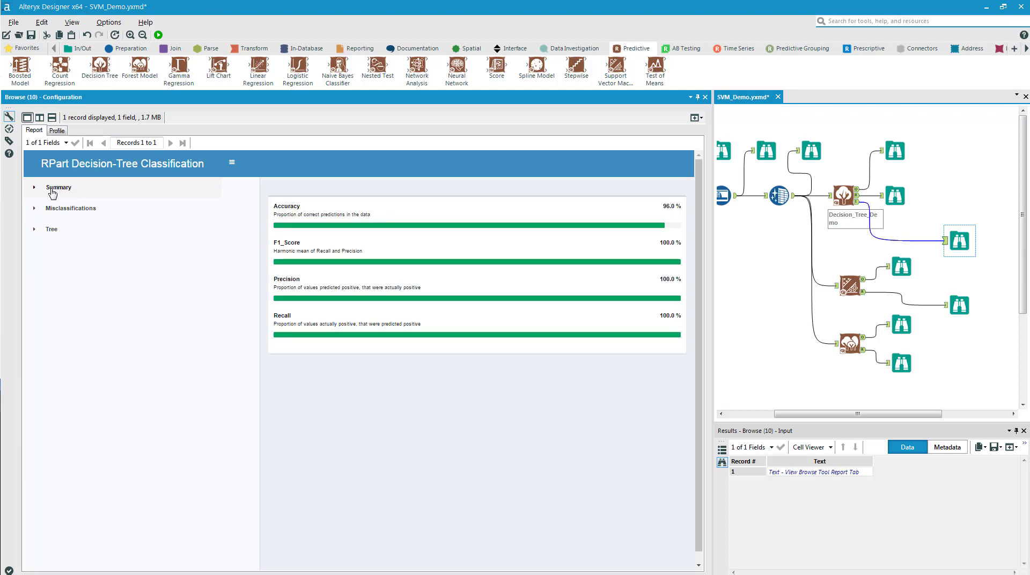
click(46, 230)
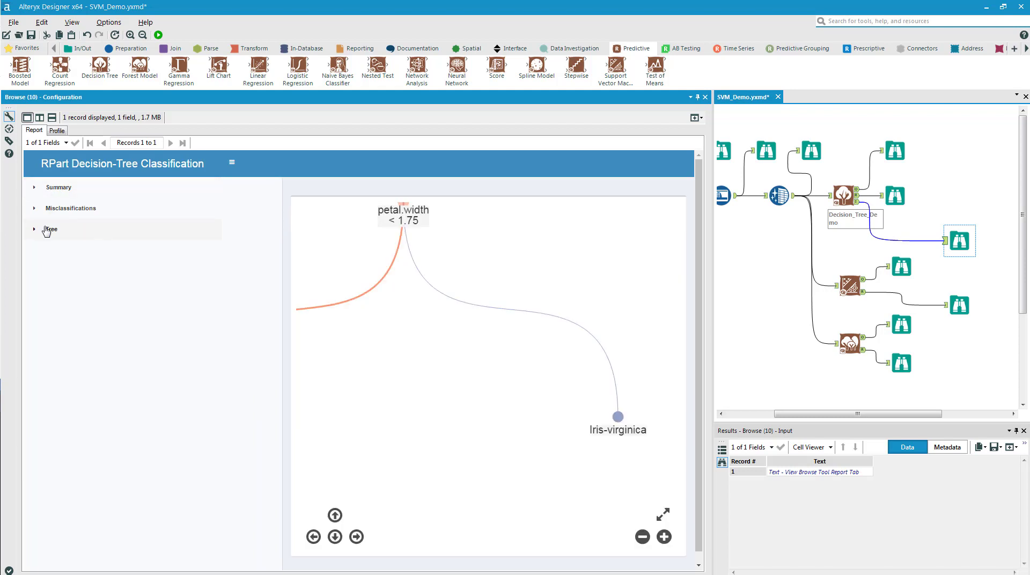
click(664, 515)
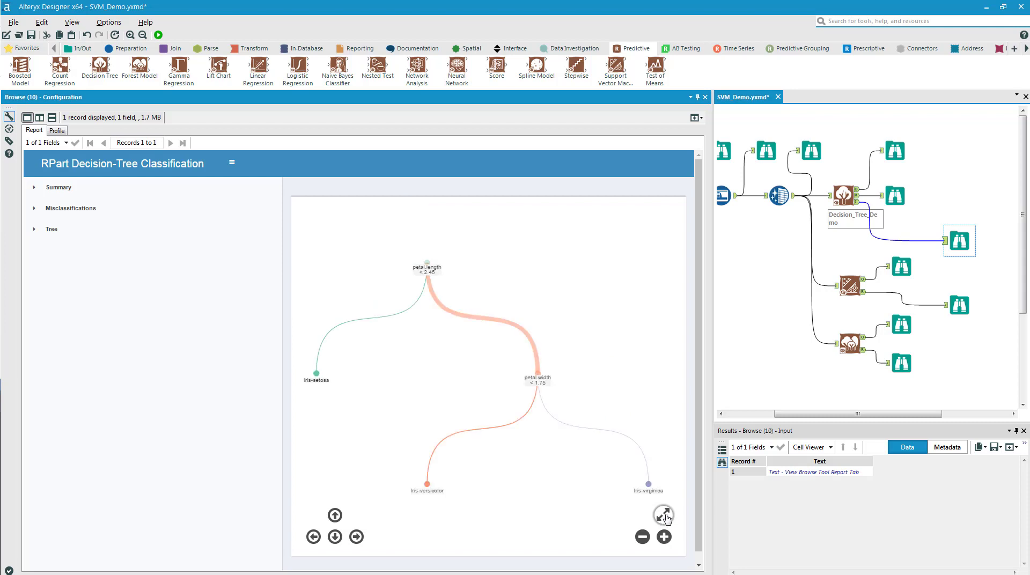